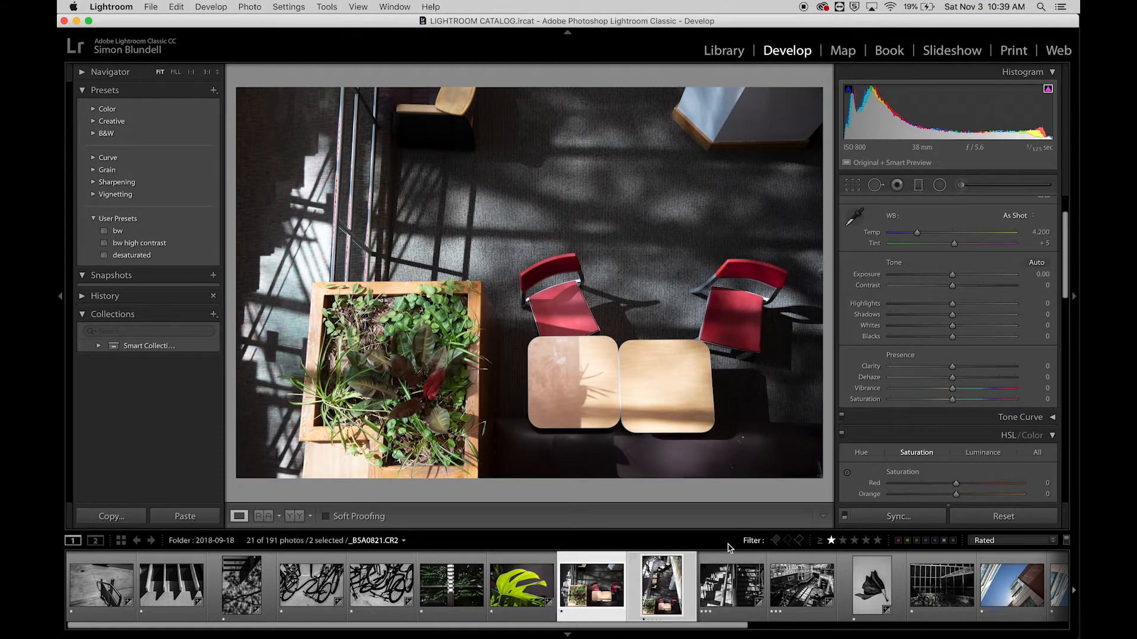
Turn on Auto Sync for the two selected photos of the red chairs and tables.
{"action": "left_click", "coordinate": [830, 540]}
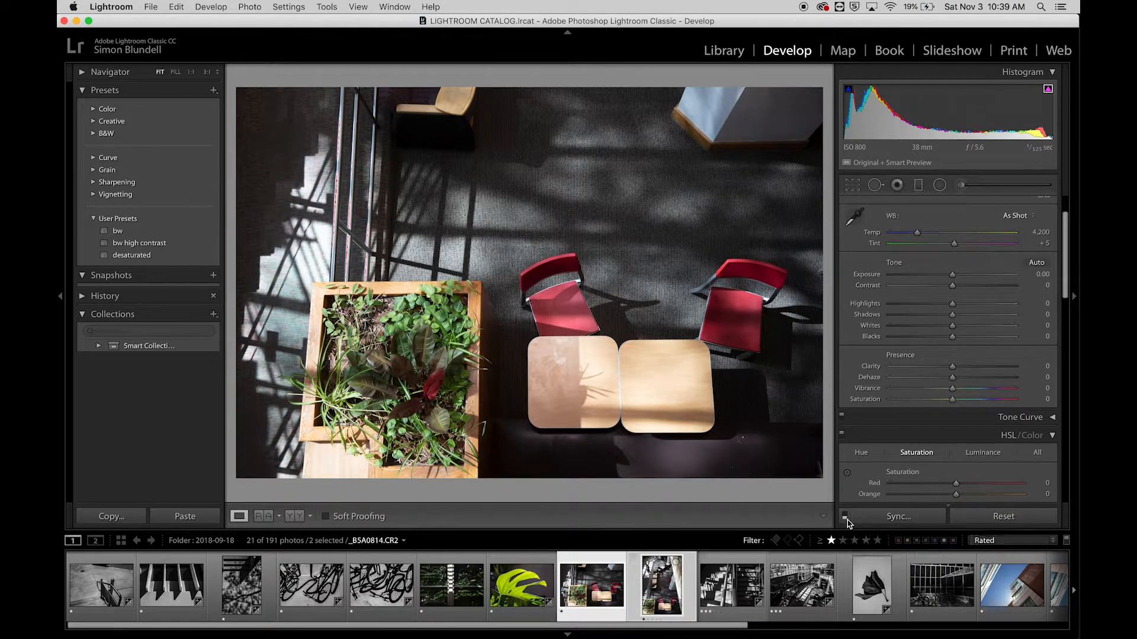
{"action": "left_click", "coordinate": [845, 518]}
{"action": "left_click", "coordinate": [885, 519]}
{"action": "left_click", "coordinate": [844, 516]}
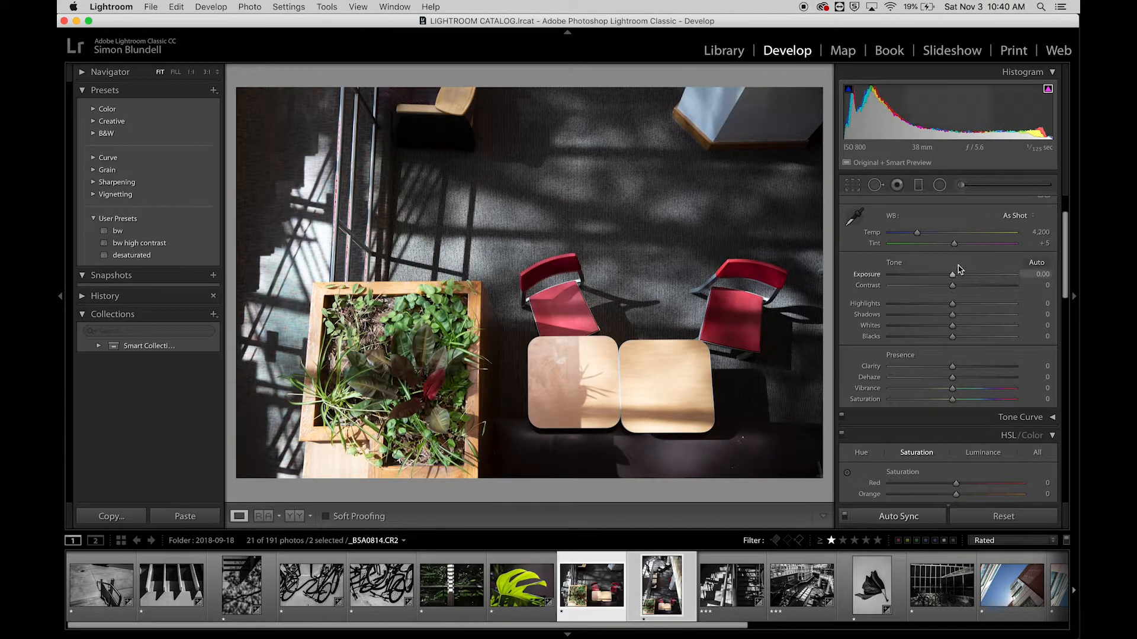
Set the exposure of the synced photos to −0.05 and convert them to the Black & White treatment.
{"action": "left_click_drag", "start_coordinate": [952, 274], "coordinate": [967, 278]}
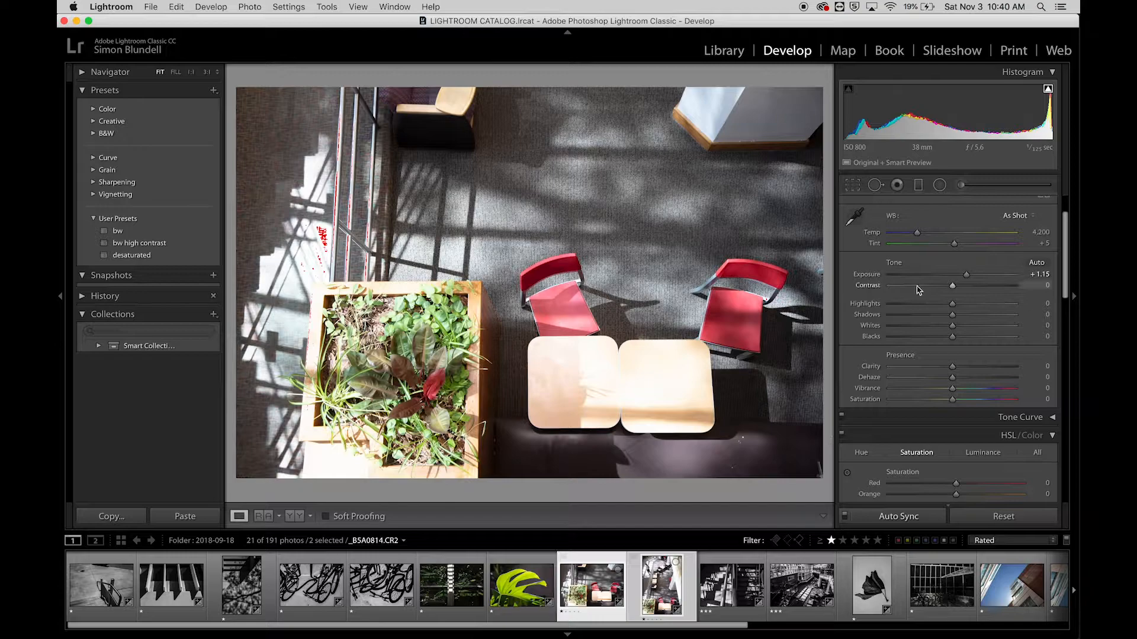
{"action": "left_click_drag", "start_coordinate": [966, 275], "coordinate": [951, 281]}
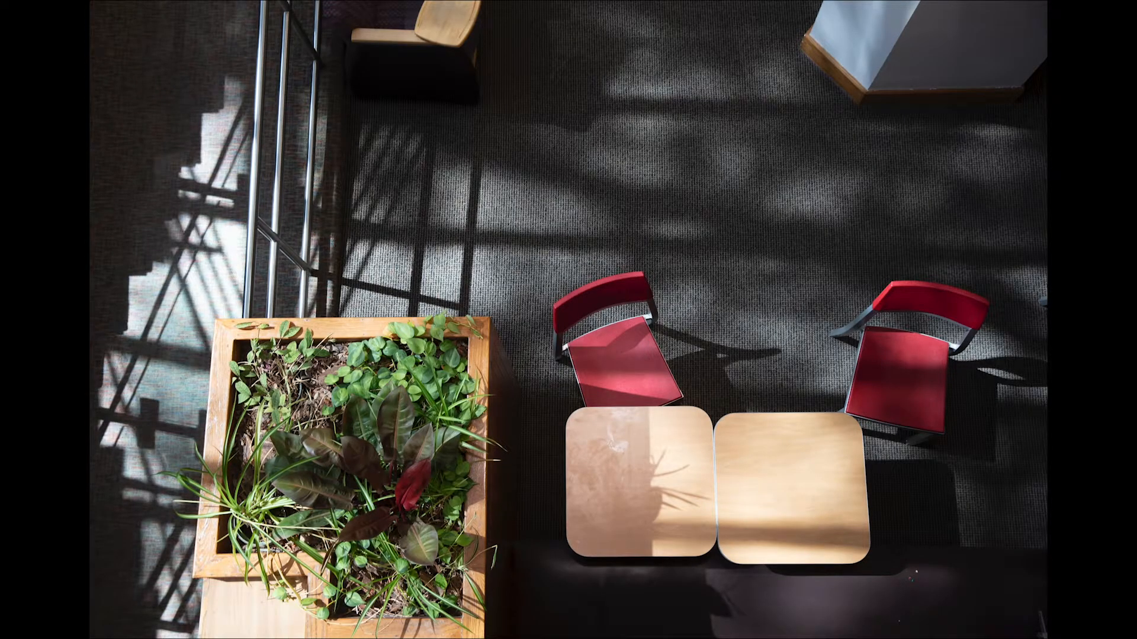
{"action": "key", "text": "f"}
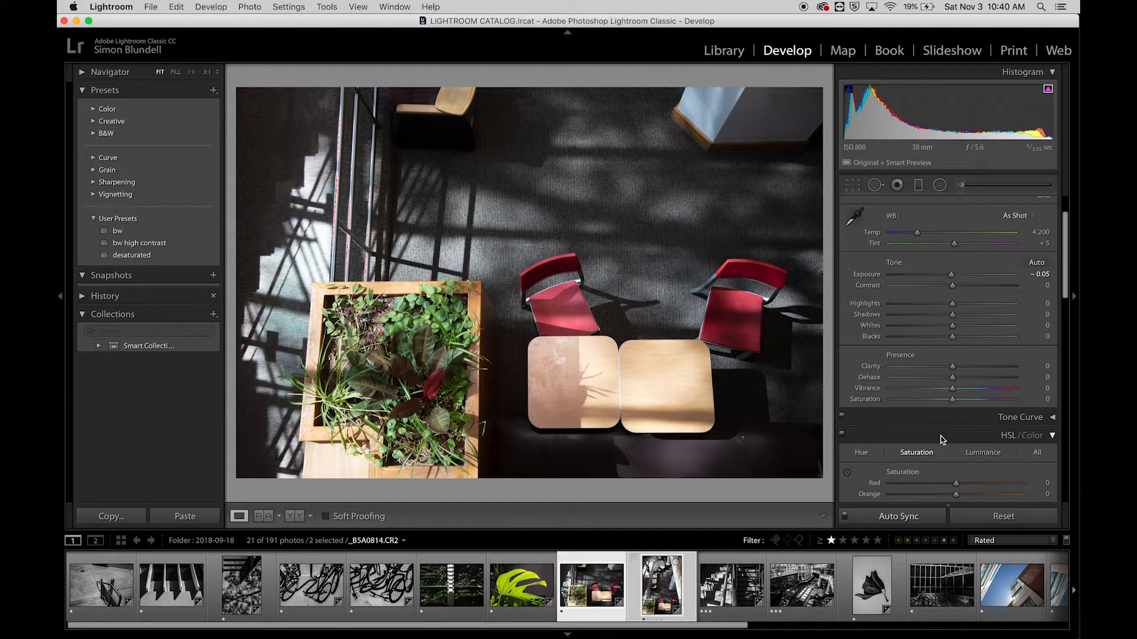
{"action": "scroll", "coordinate": [941, 440], "scroll_direction": "up", "scroll_amount": 3}
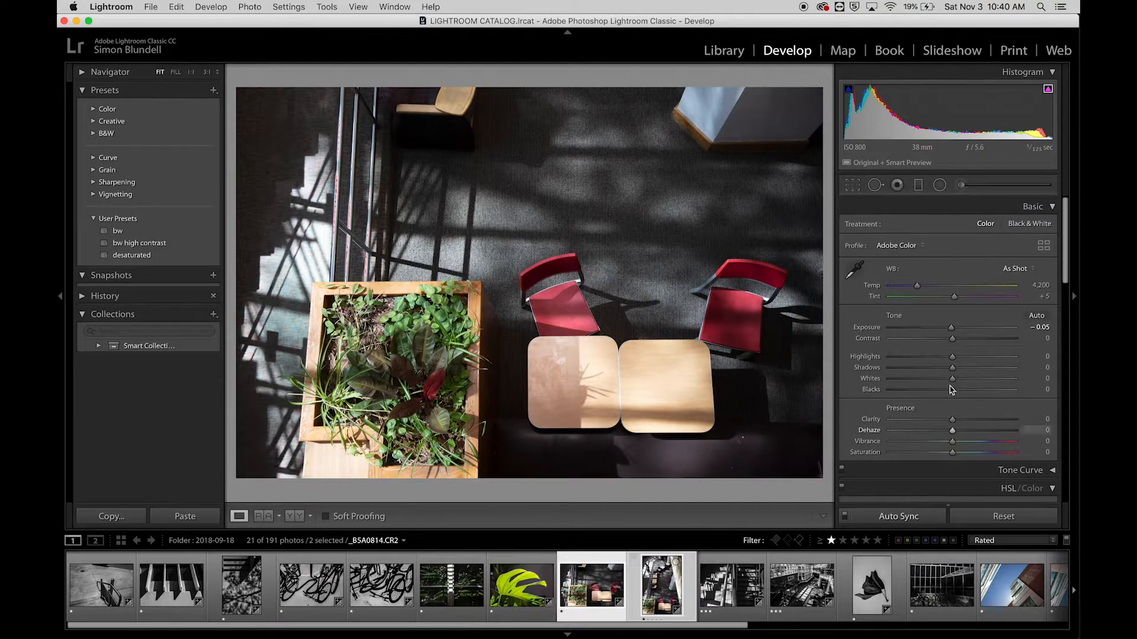
{"action": "left_click", "coordinate": [1029, 222]}
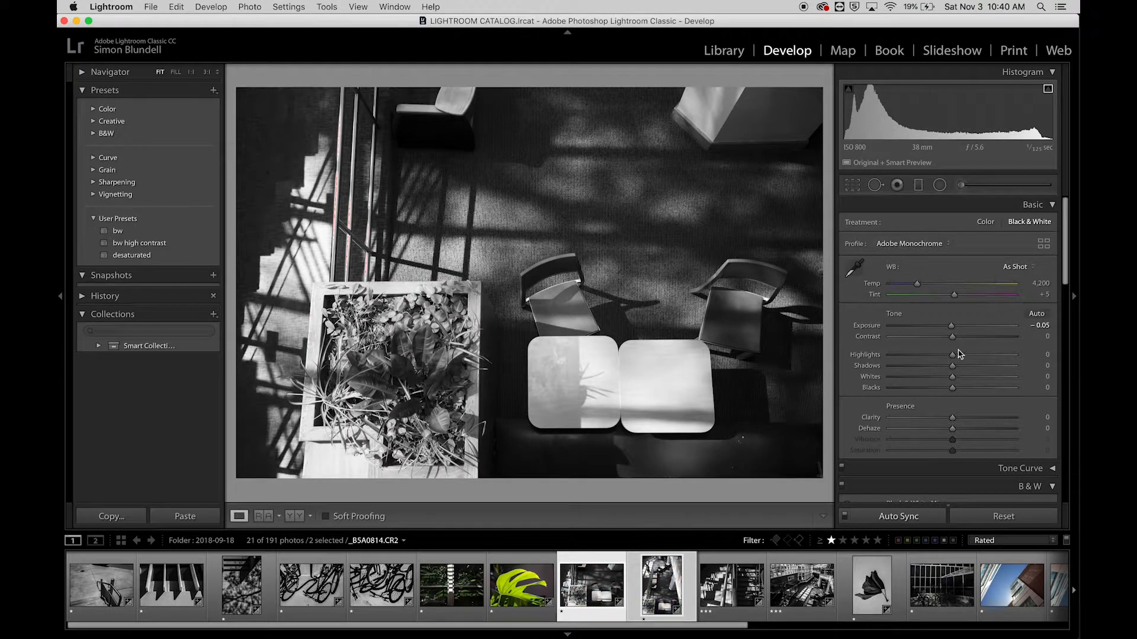
Set the synced photos' black-and-white mix to Red −30, Orange −50, Yellow −45, Green +4 and Blue −40.
{"action": "scroll", "coordinate": [960, 354], "scroll_direction": "down", "scroll_amount": 1}
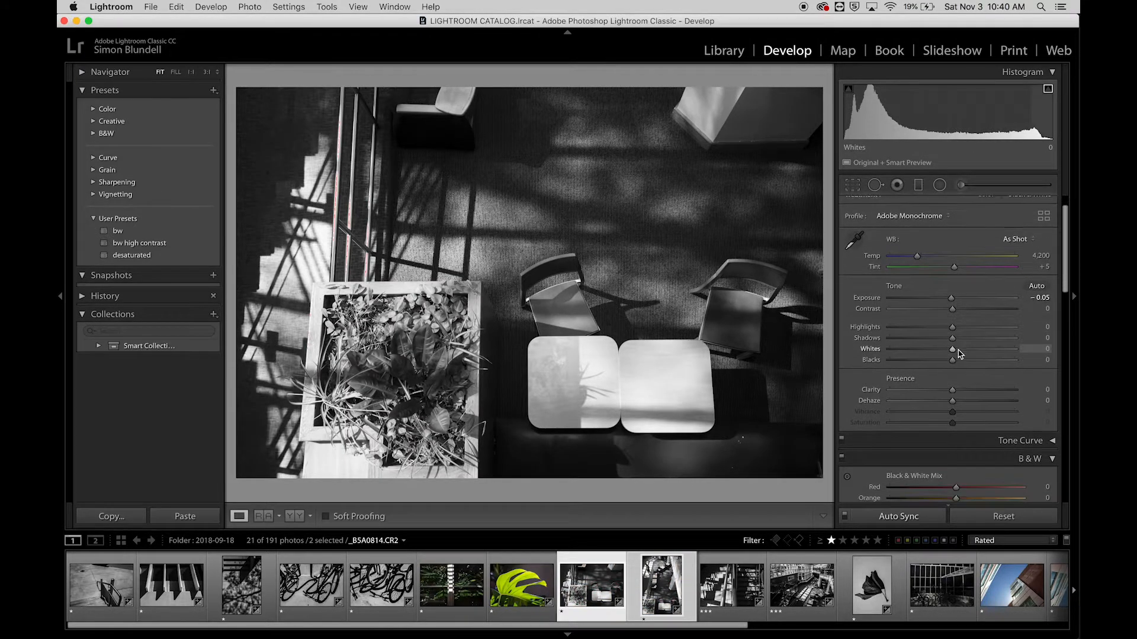
{"action": "scroll", "coordinate": [960, 354], "scroll_direction": "down", "scroll_amount": 6}
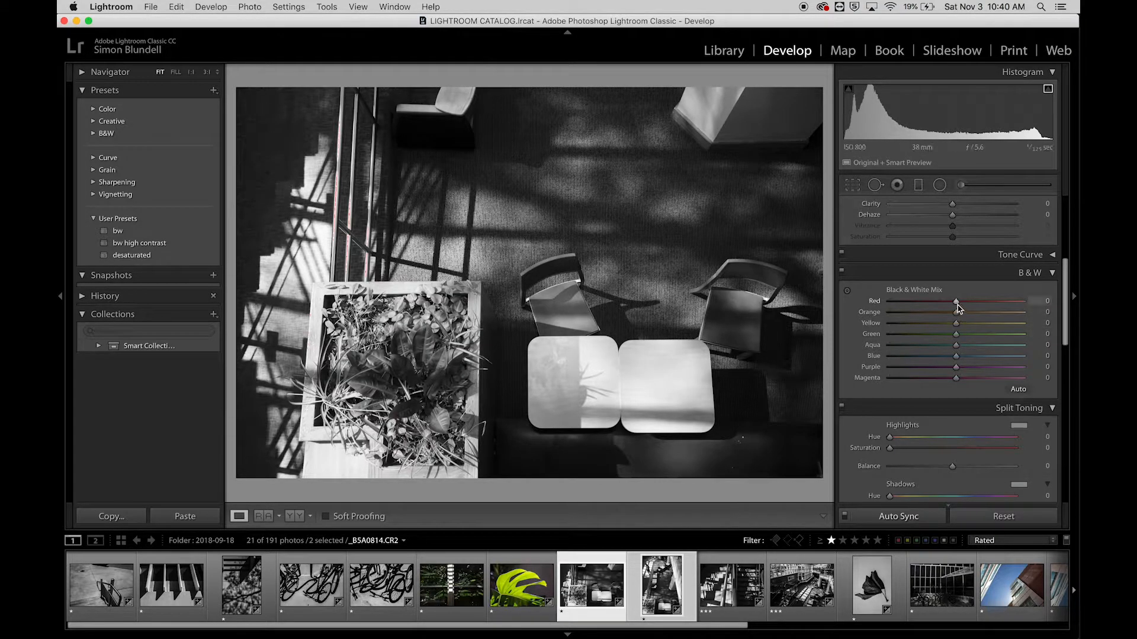
{"action": "left_click_drag", "start_coordinate": [955, 303], "coordinate": [928, 326]}
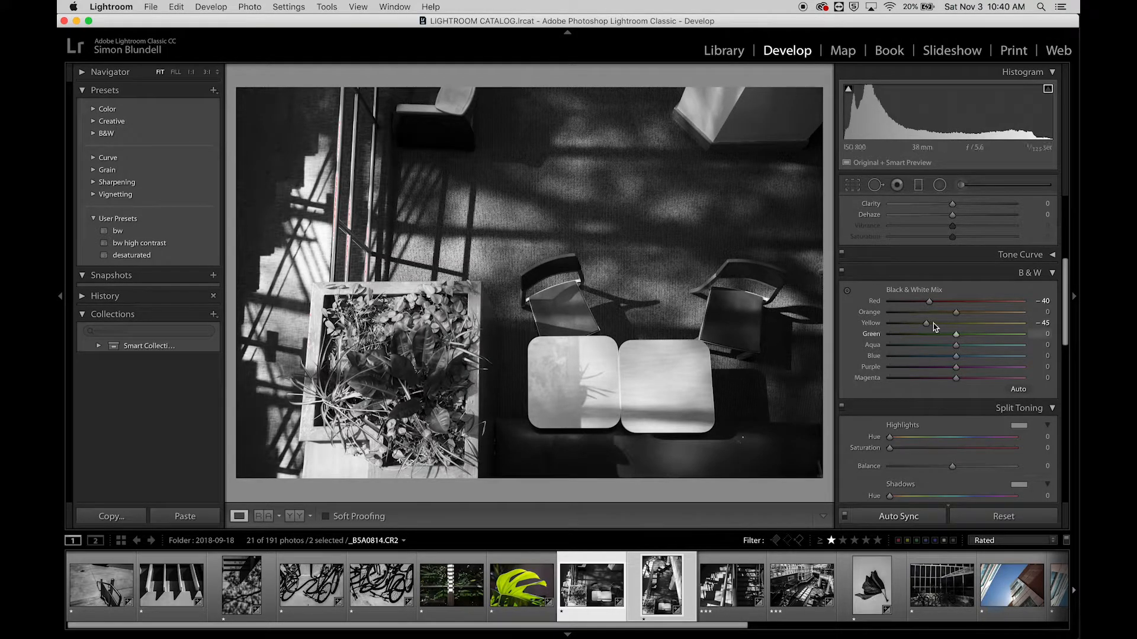
{"action": "left_click_drag", "start_coordinate": [951, 313], "coordinate": [924, 317]}
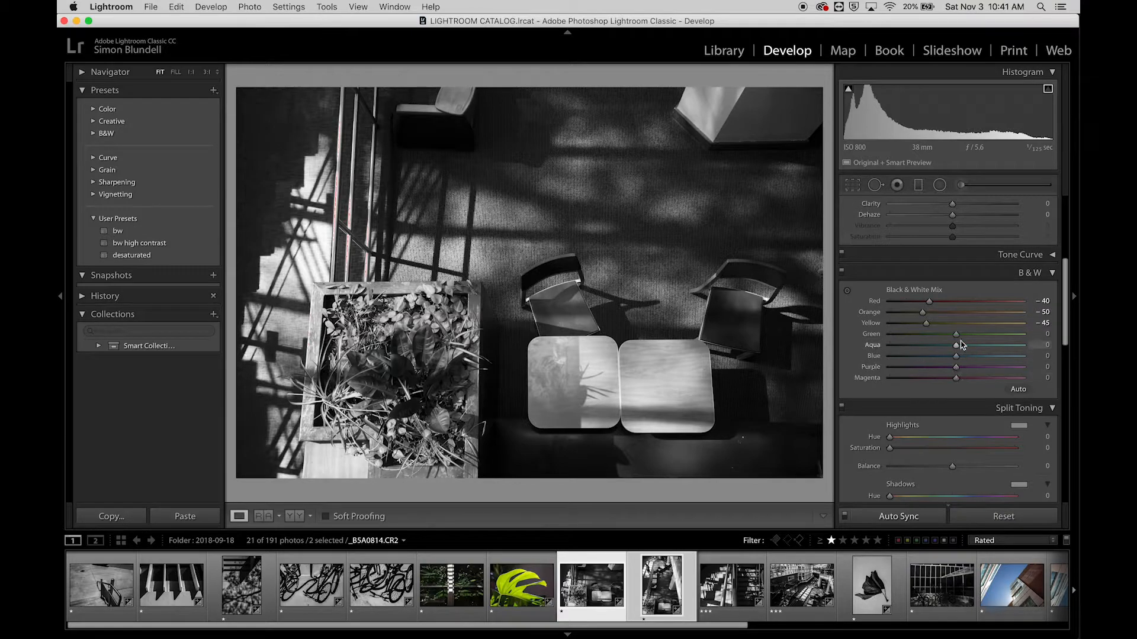
{"action": "left_click_drag", "start_coordinate": [959, 338], "coordinate": [931, 362]}
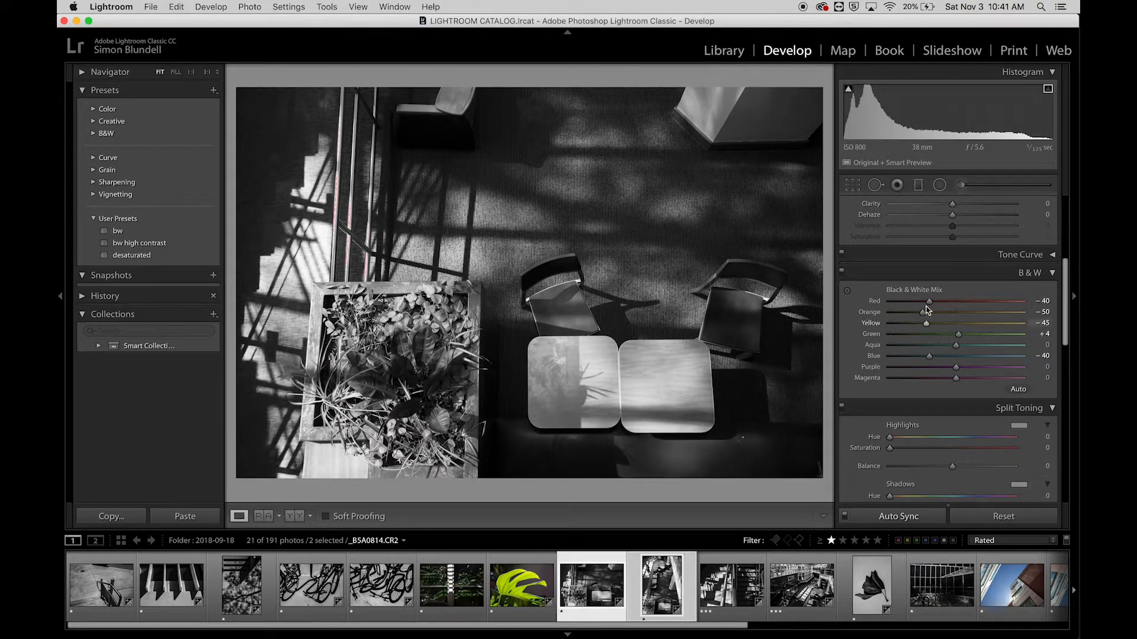
{"action": "mouse_move", "coordinate": [928, 304]}
{"action": "left_mouse_down"}
{"action": "mouse_move", "coordinate": [910, 304]}
{"action": "mouse_move", "coordinate": [981, 311]}
{"action": "mouse_move", "coordinate": [924, 313]}
{"action": "mouse_move", "coordinate": [947, 312]}
{"action": "mouse_move", "coordinate": [936, 312]}
{"action": "left_mouse_up"}
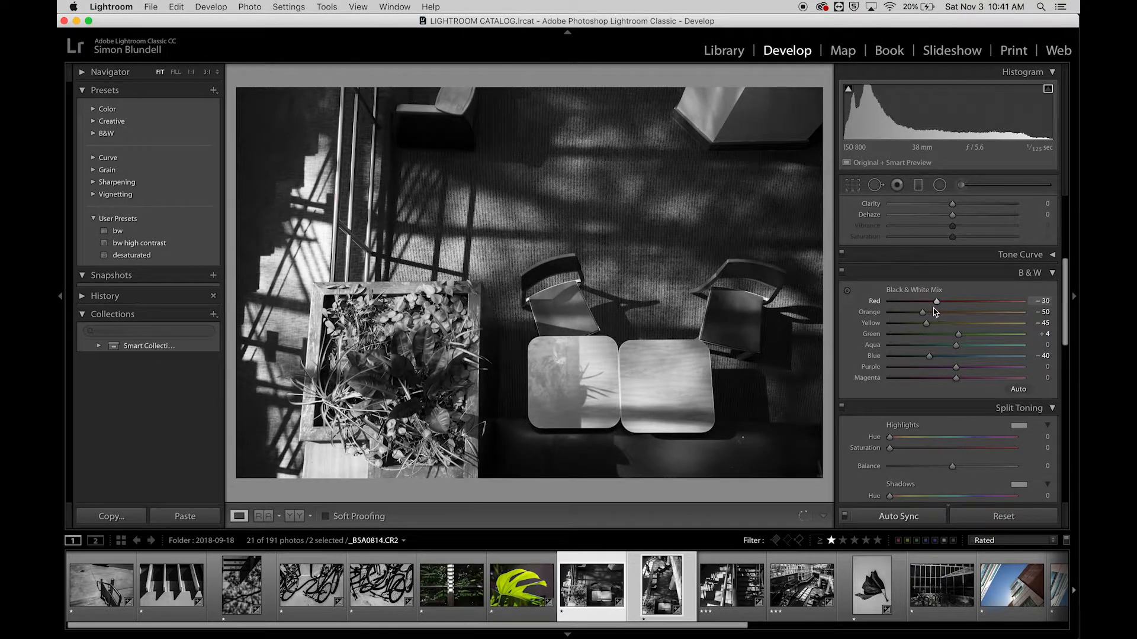
{"action": "scroll", "coordinate": [952, 463], "scroll_direction": "down", "scroll_amount": 3}
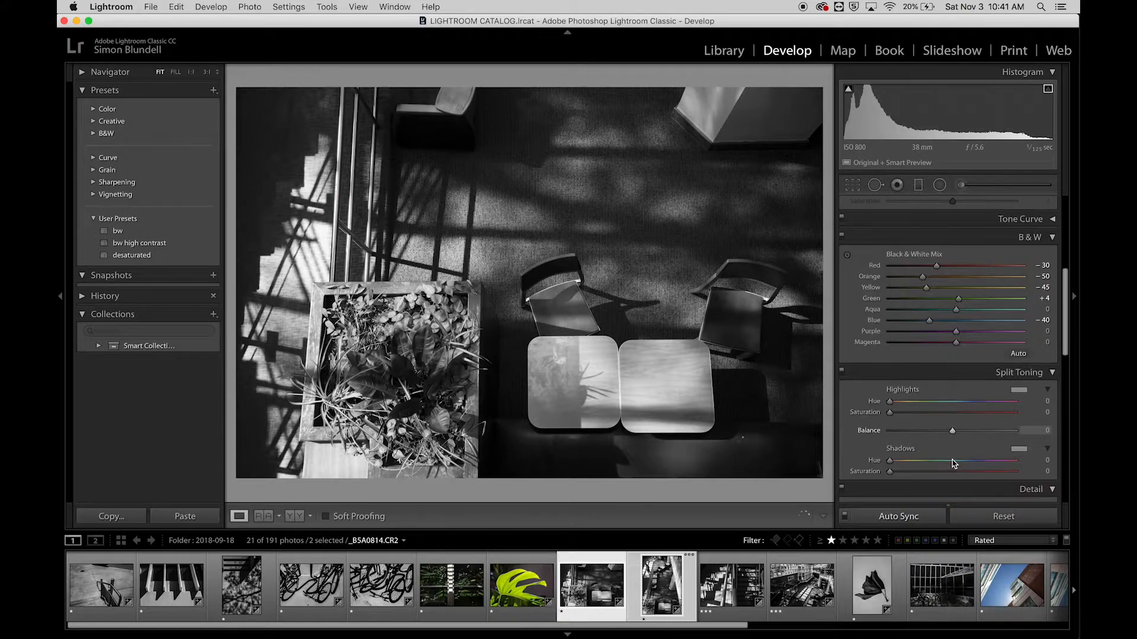
{"action": "scroll", "coordinate": [962, 262], "scroll_direction": "up", "scroll_amount": 3}
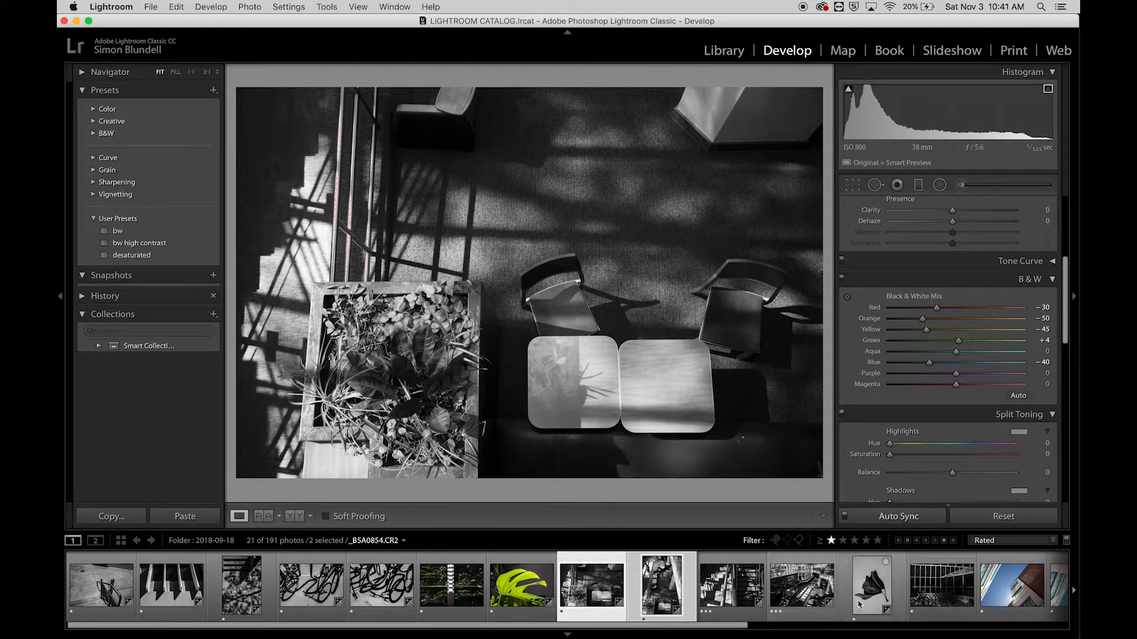
Open the photo of the buildings against the blue sky and convert it to the Black & White treatment.
{"action": "left_click", "coordinate": [999, 595]}
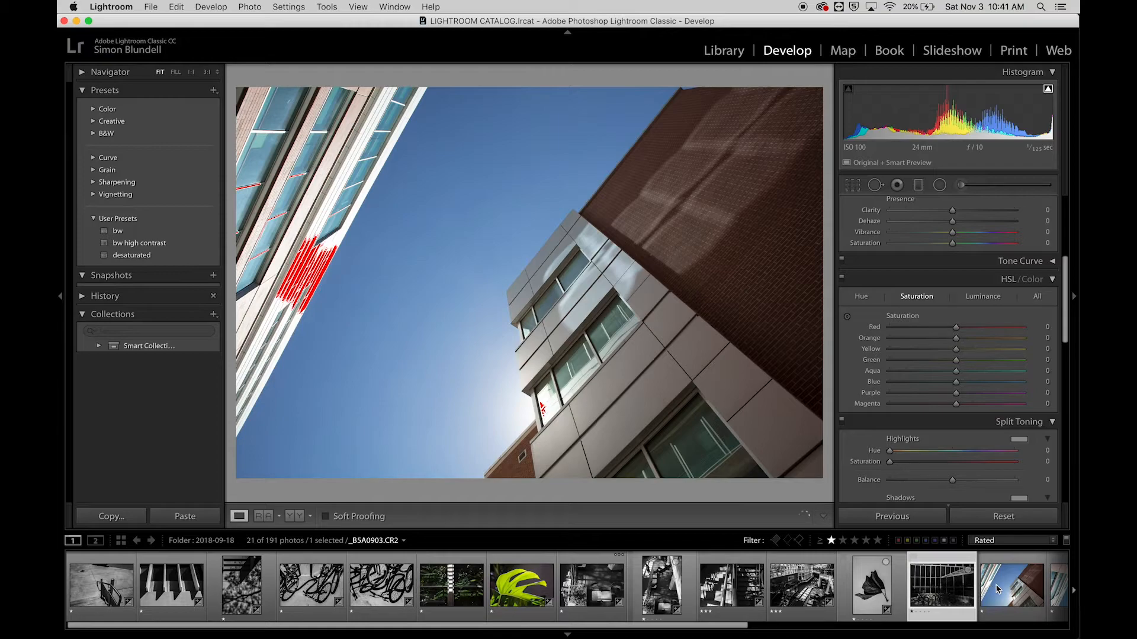
{"action": "left_click", "coordinate": [1004, 594]}
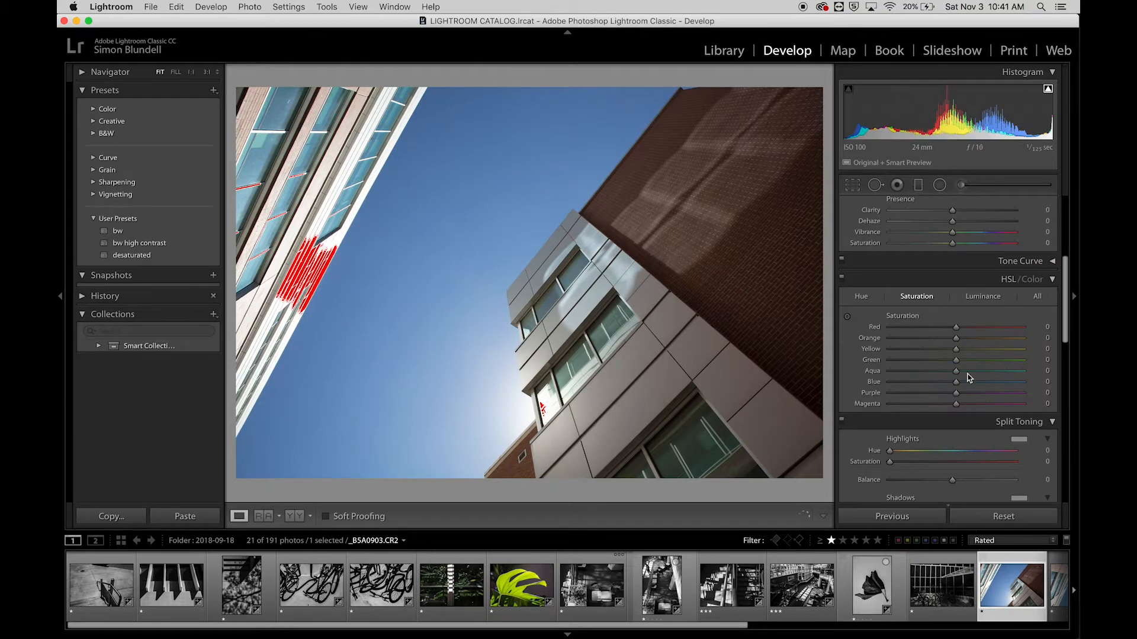
{"action": "scroll", "coordinate": [980, 349], "scroll_direction": "up", "scroll_amount": 3}
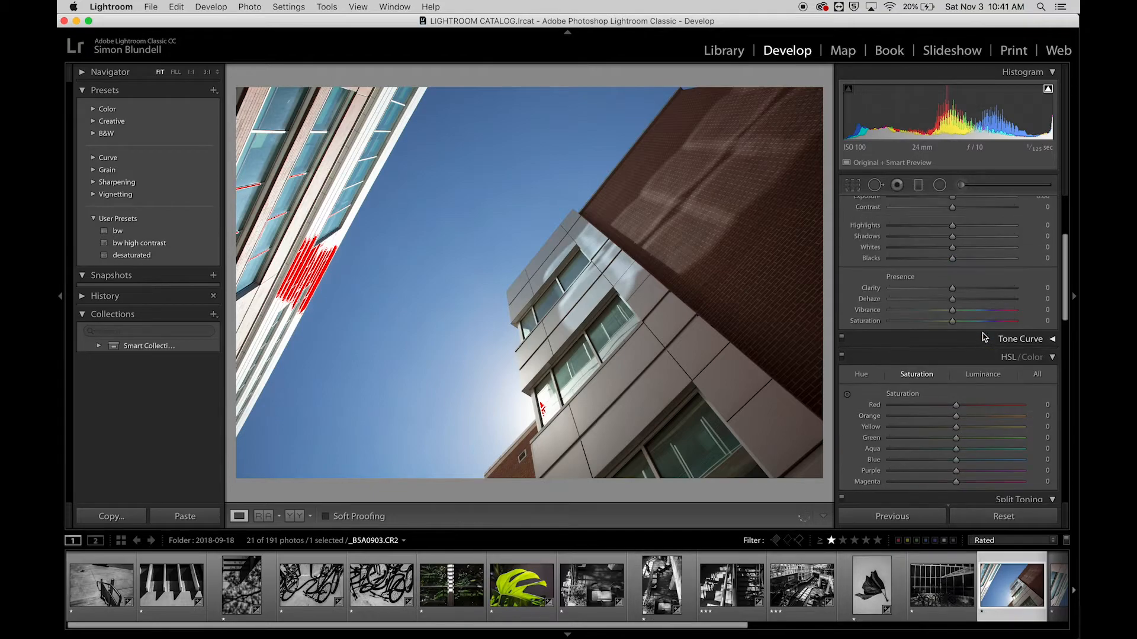
{"action": "scroll", "coordinate": [982, 336], "scroll_direction": "up", "scroll_amount": 5}
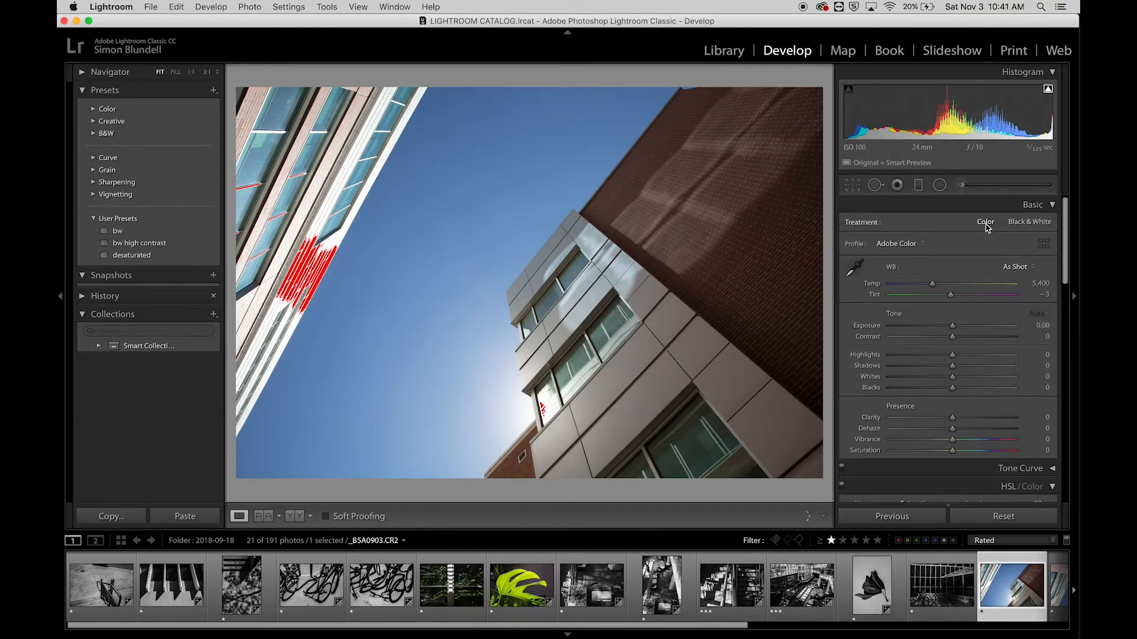
{"action": "left_click", "coordinate": [1028, 224]}
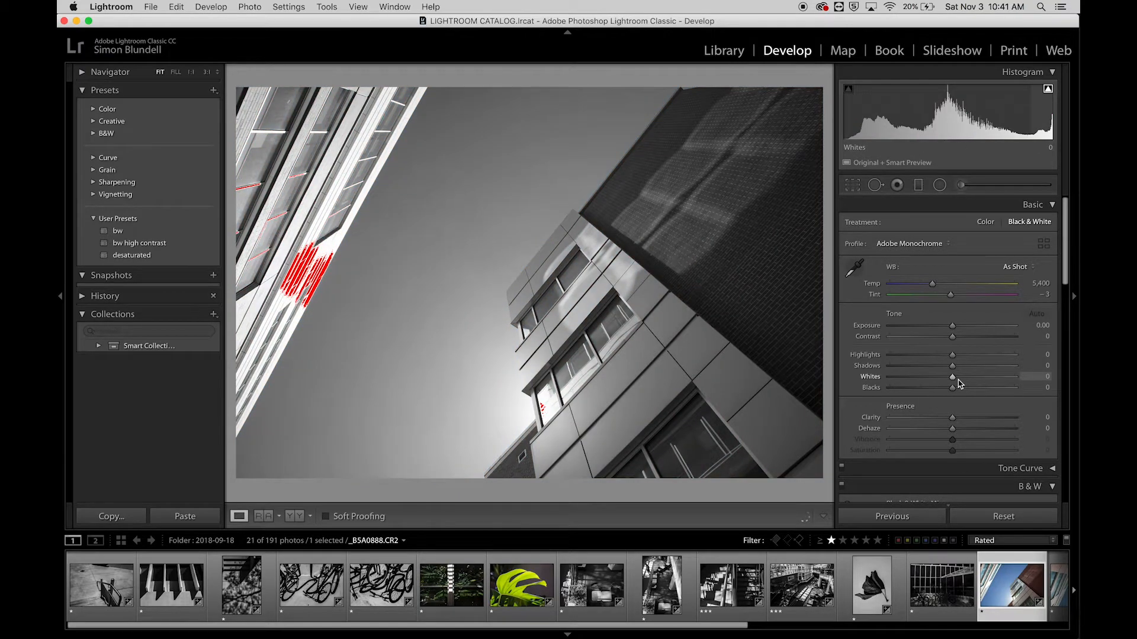
Set the building photo's black-and-white mix to Red −11, Orange +6, Yellow +17, Aqua −48 and Blue −69.
{"action": "scroll", "coordinate": [957, 382], "scroll_direction": "down", "scroll_amount": 6}
{"action": "scroll", "coordinate": [958, 382], "scroll_direction": "down", "scroll_amount": 2}
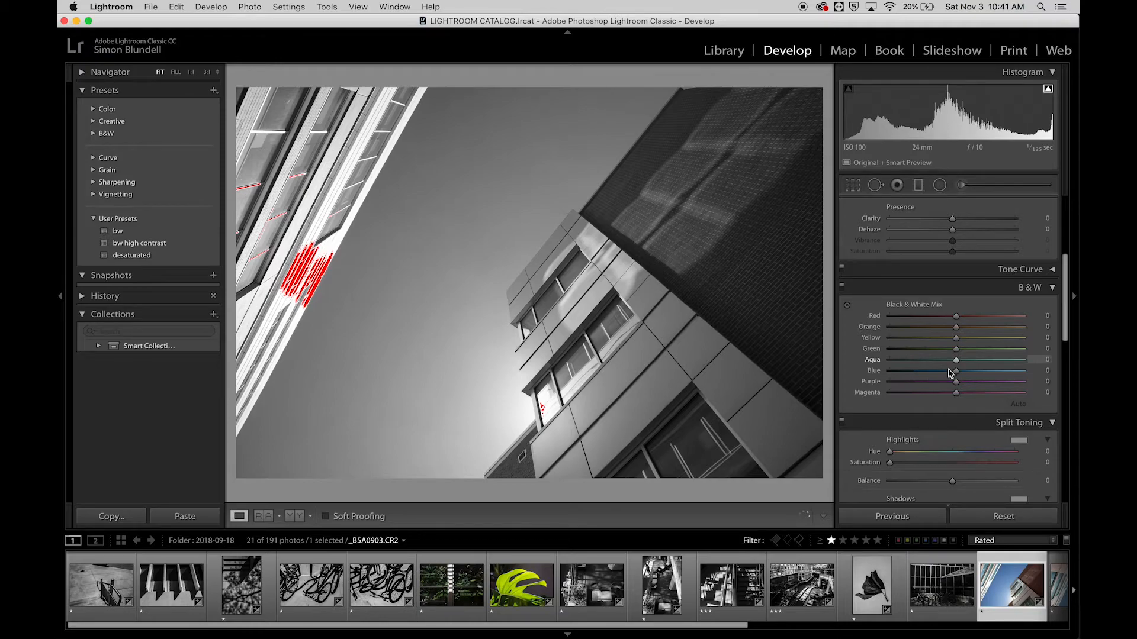
{"action": "left_click_drag", "start_coordinate": [950, 373], "coordinate": [909, 372]}
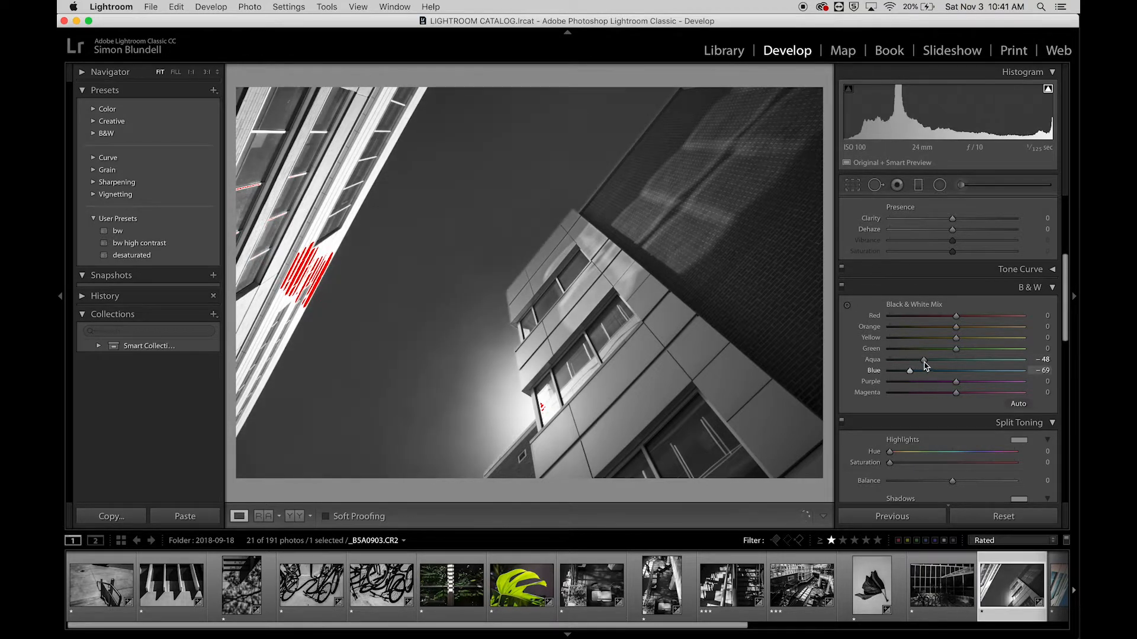
{"action": "left_click_drag", "start_coordinate": [954, 321], "coordinate": [967, 347]}
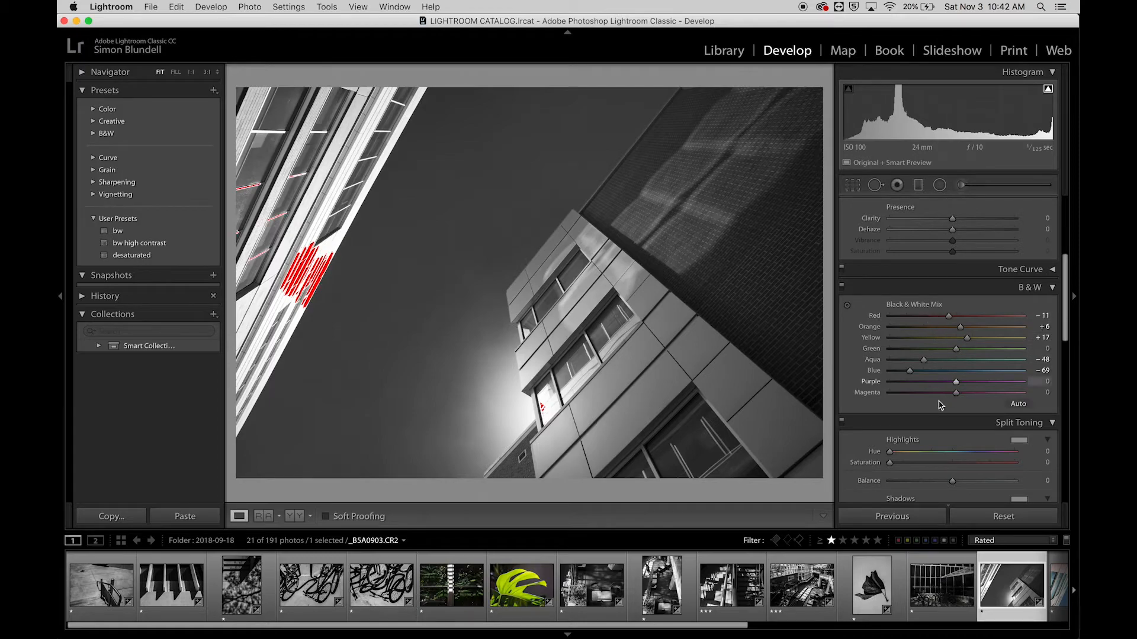
Set the building photo's exposure to −0.55, shadows to +46 and clarity to +72.
{"action": "scroll", "coordinate": [945, 308], "scroll_direction": "up", "scroll_amount": 5}
{"action": "scroll", "coordinate": [947, 310], "scroll_direction": "up", "scroll_amount": 3}
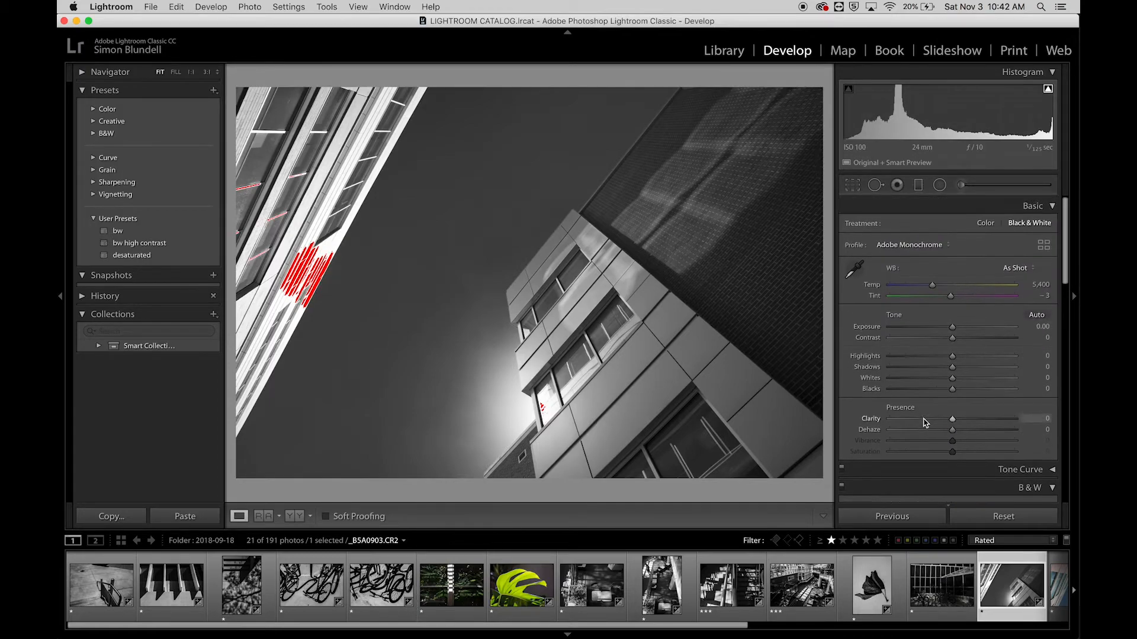
{"action": "left_click_drag", "start_coordinate": [952, 327], "coordinate": [945, 327]}
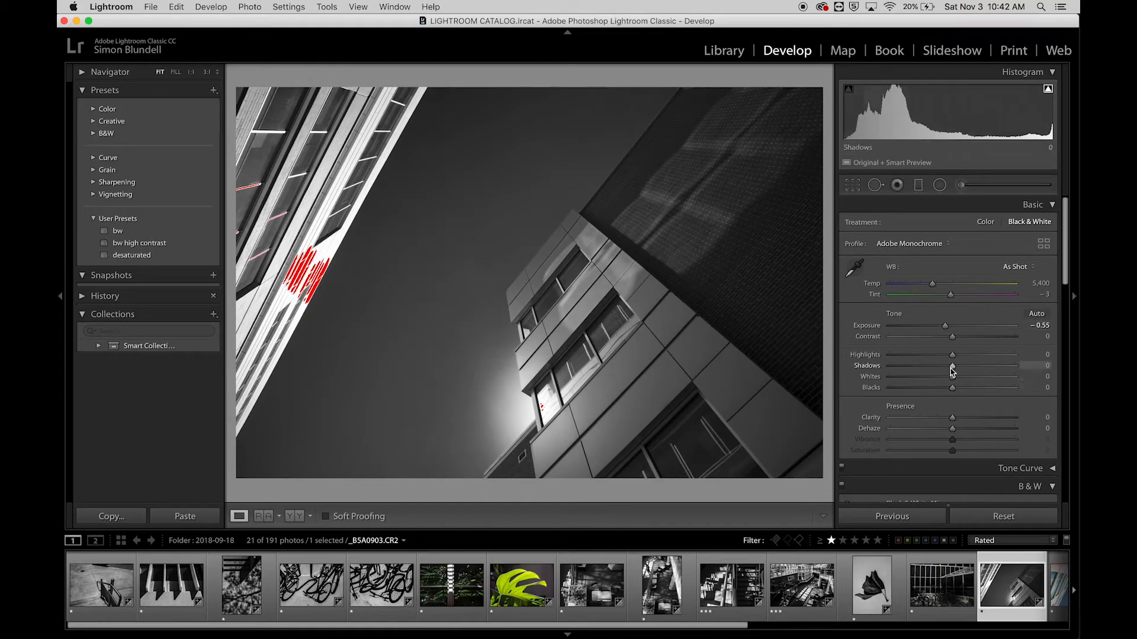
{"action": "left_click_drag", "start_coordinate": [951, 367], "coordinate": [985, 369]}
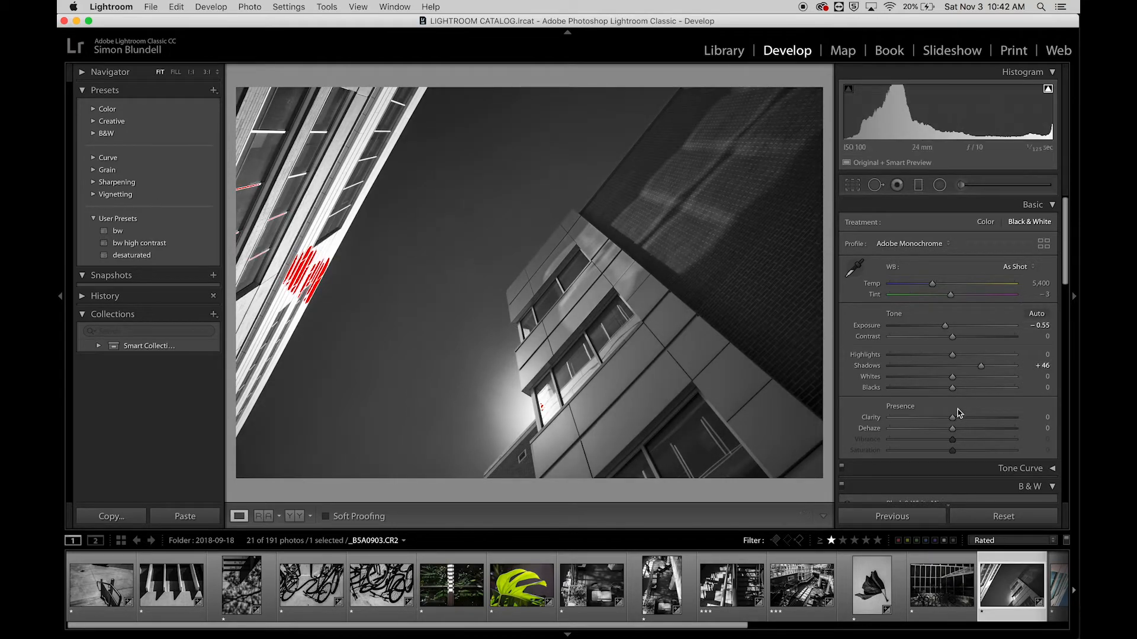
{"action": "left_click_drag", "start_coordinate": [954, 421], "coordinate": [999, 425]}
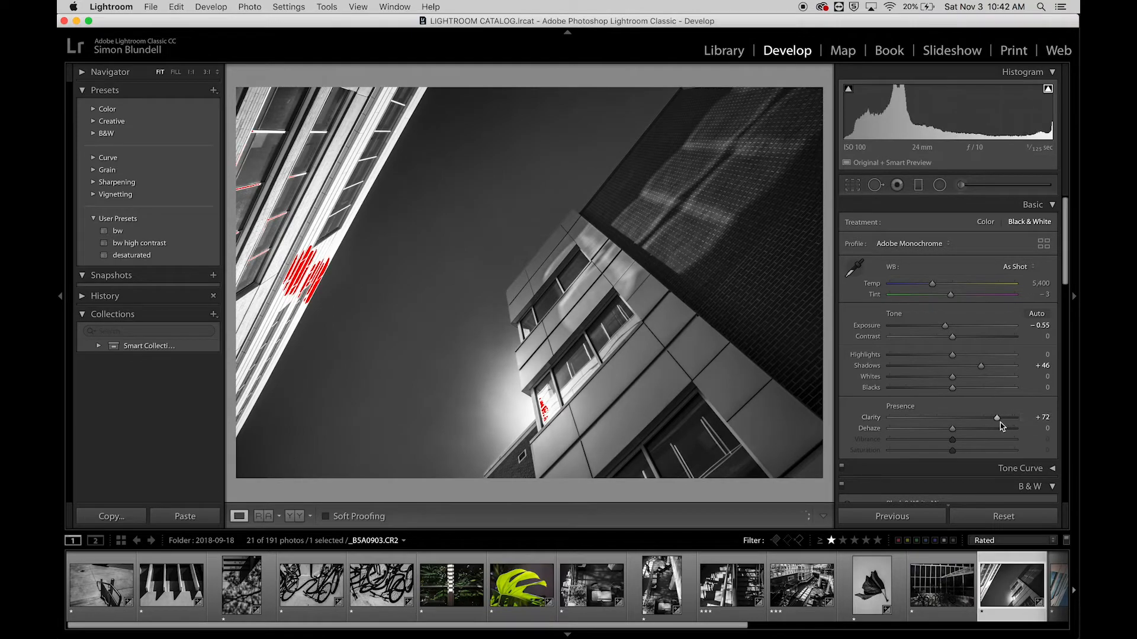
Hide the highlight clipping overlay and set the contrast to +54 and highlights to −81.
{"action": "left_click", "coordinate": [1048, 89]}
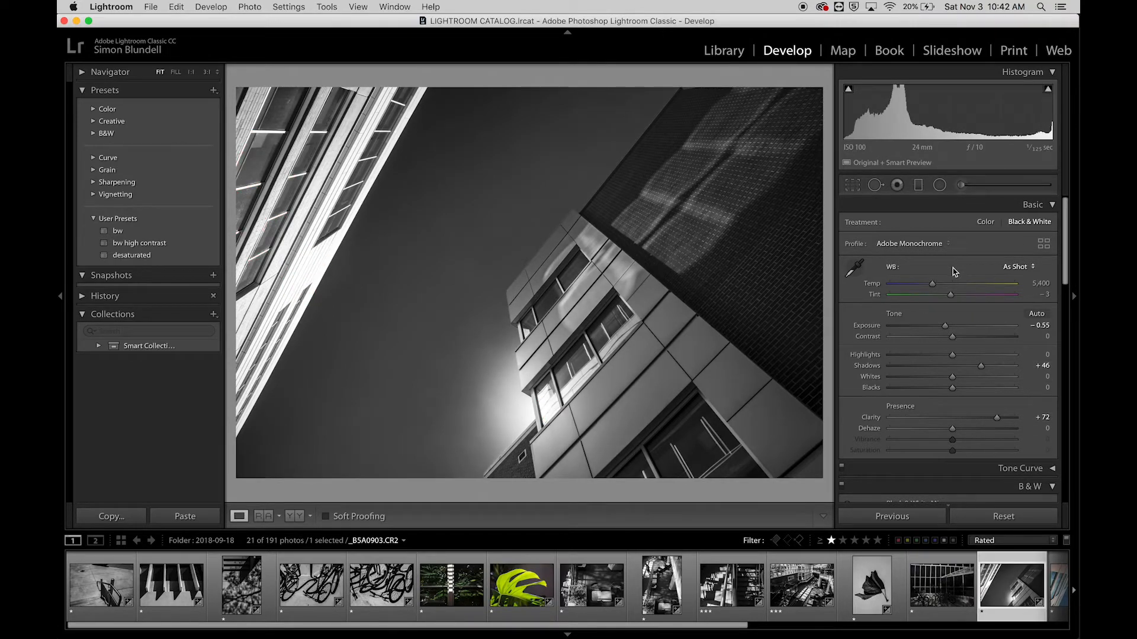
{"action": "left_click_drag", "start_coordinate": [952, 337], "coordinate": [900, 357]}
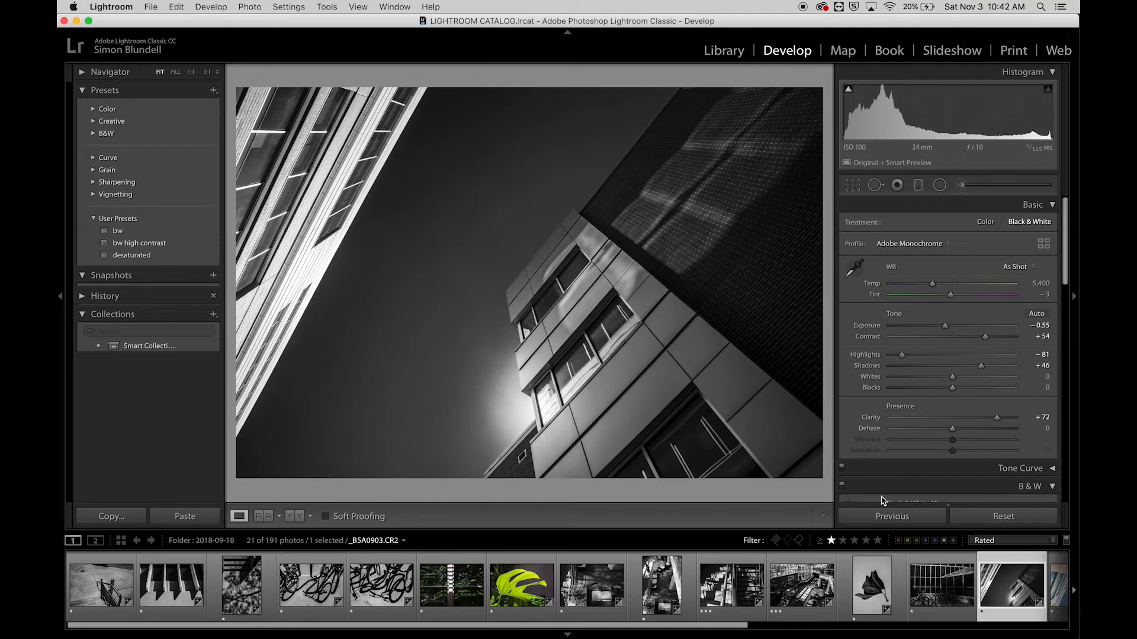
{"action": "scroll", "coordinate": [910, 428], "scroll_direction": "down", "scroll_amount": 5}
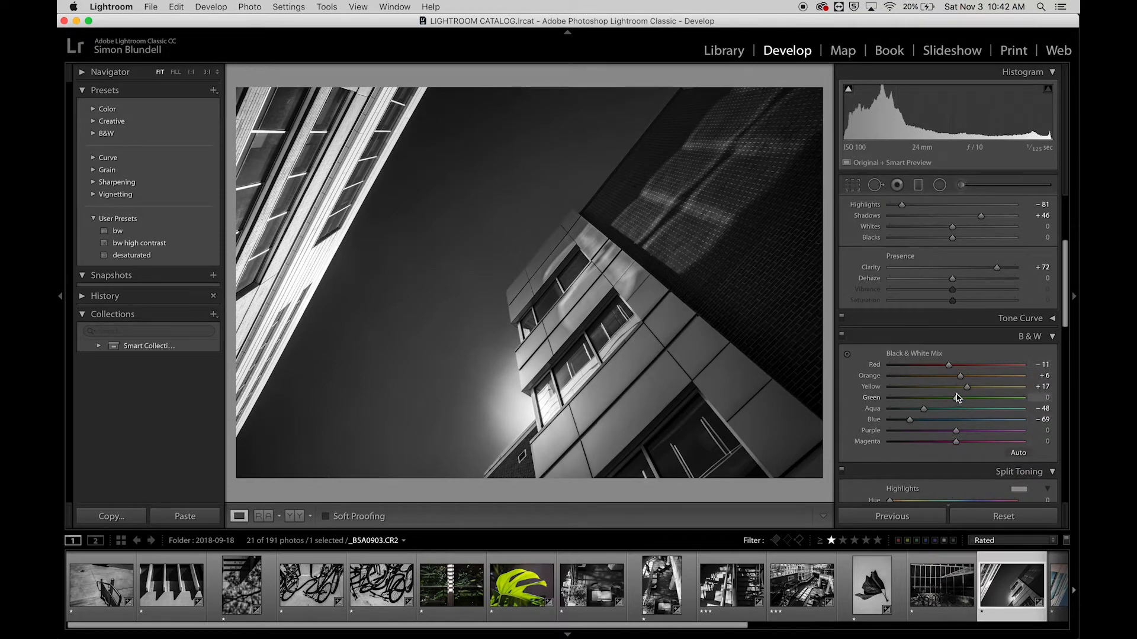
{"action": "scroll", "coordinate": [941, 356], "scroll_direction": "up", "scroll_amount": 5}
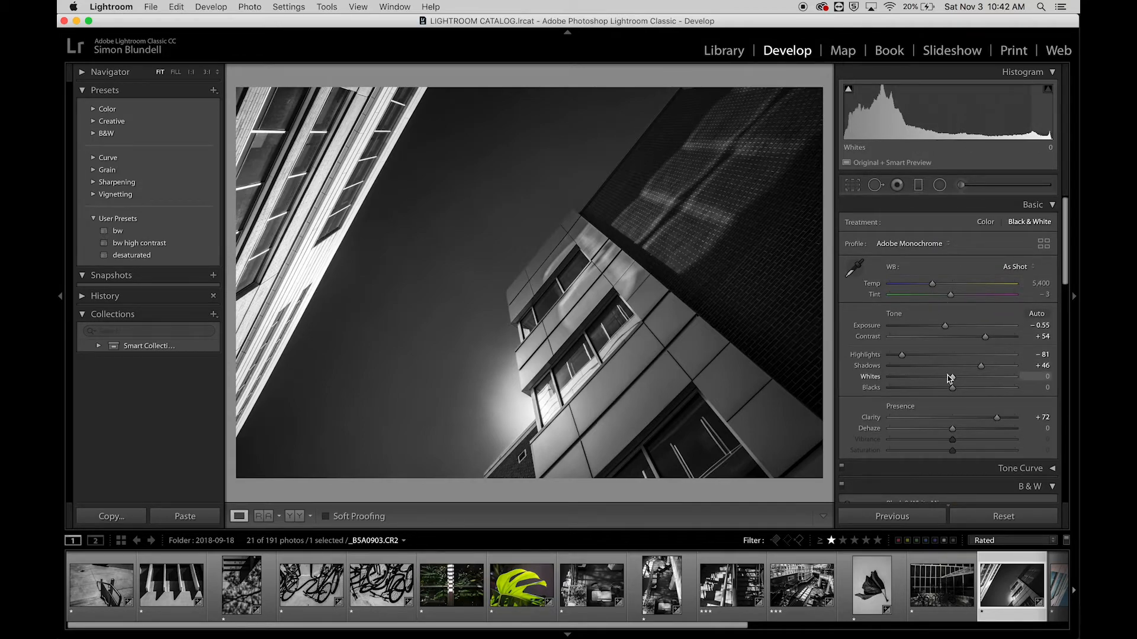
Using targeted adjustment on the black-and-white mix, darken the sky to Blue −97, Purple −5 and lighten the brick wall to Red +13, Orange +62.
{"action": "scroll", "coordinate": [953, 391], "scroll_direction": "down", "scroll_amount": 5}
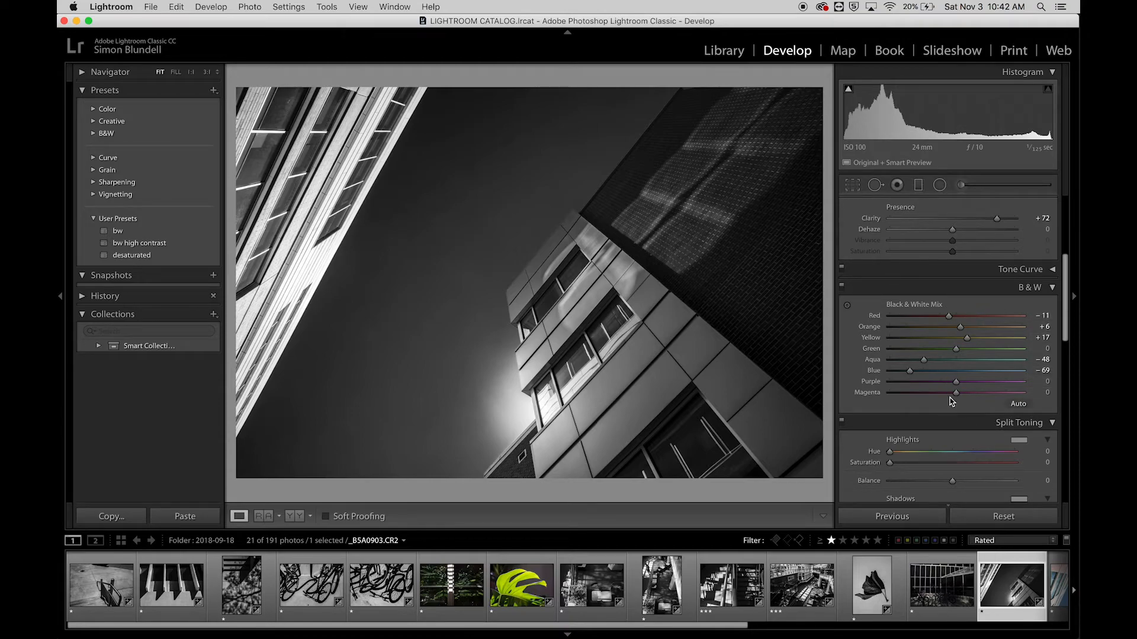
{"action": "left_click", "coordinate": [847, 307]}
{"action": "left_click", "coordinate": [848, 306]}
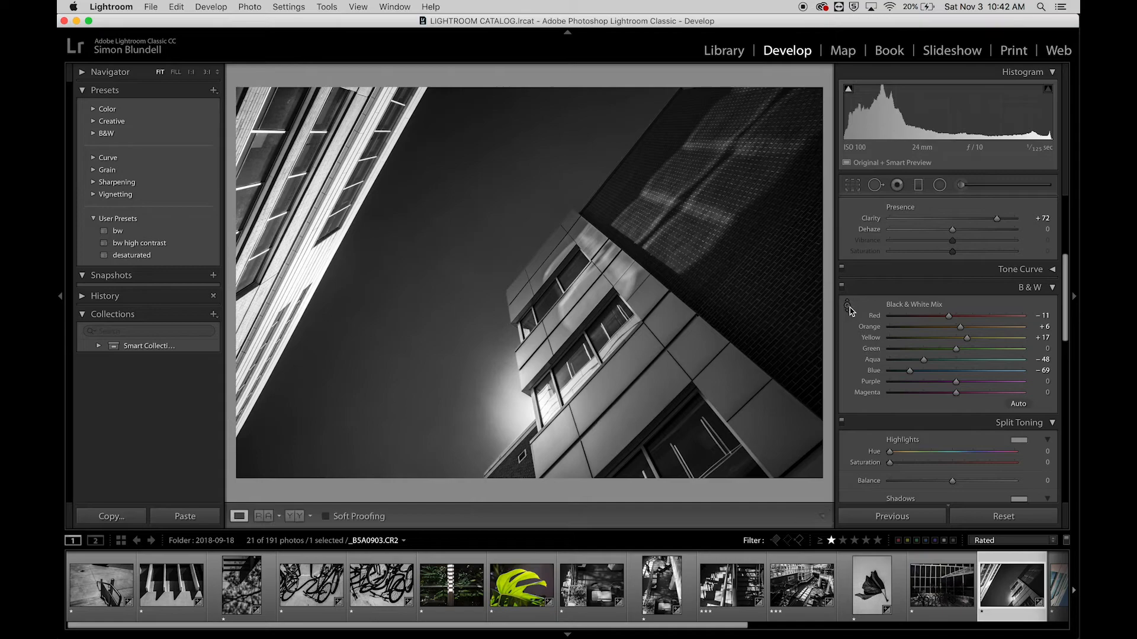
{"action": "left_click", "coordinate": [848, 306]}
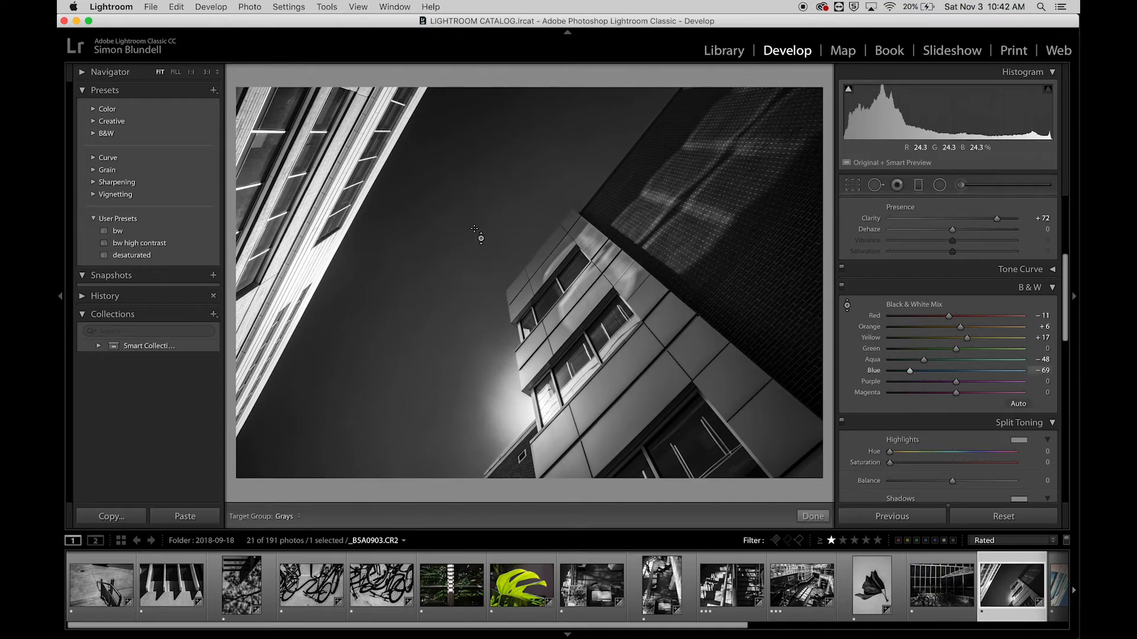
{"action": "mouse_move", "coordinate": [414, 266]}
{"action": "left_mouse_down"}
{"action": "mouse_move", "coordinate": [415, 304]}
{"action": "mouse_move", "coordinate": [414, 172]}
{"action": "mouse_move", "coordinate": [414, 258]}
{"action": "left_mouse_up"}
{"action": "left_click_drag", "start_coordinate": [470, 172], "coordinate": [470, 214]}
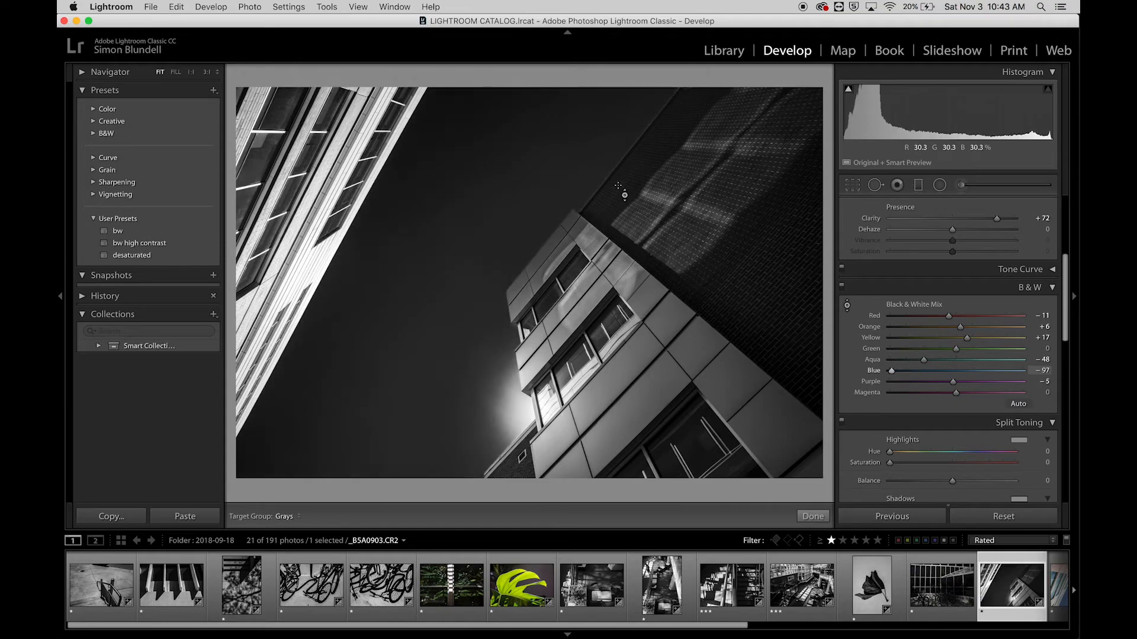
{"action": "left_click_drag", "start_coordinate": [618, 186], "coordinate": [618, 160]}
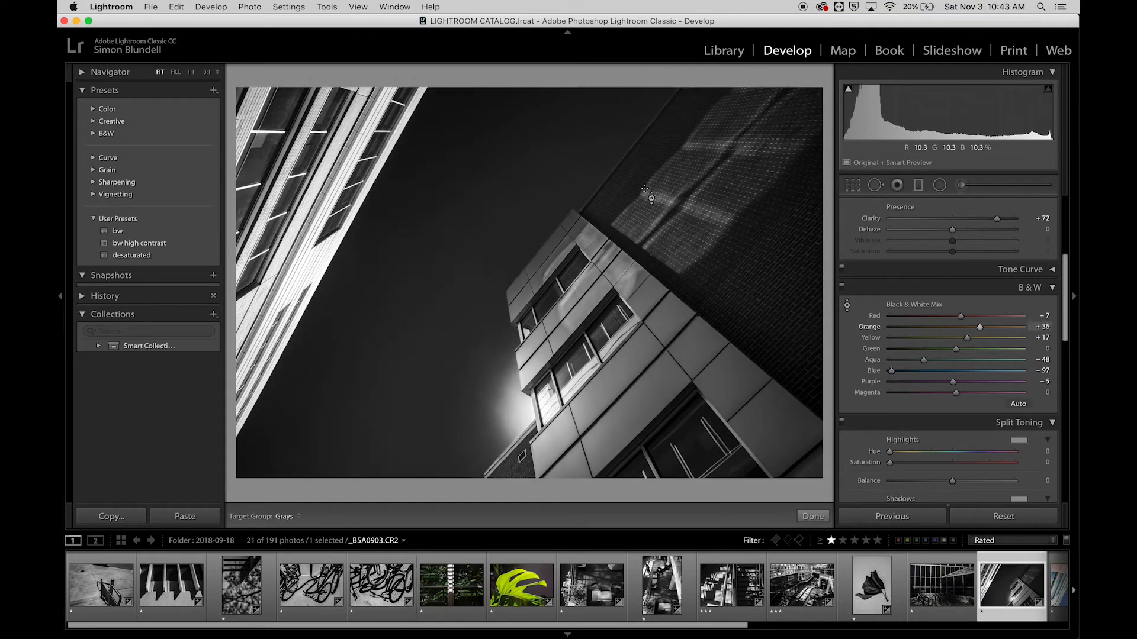
{"action": "left_click_drag", "start_coordinate": [664, 210], "coordinate": [664, 184]}
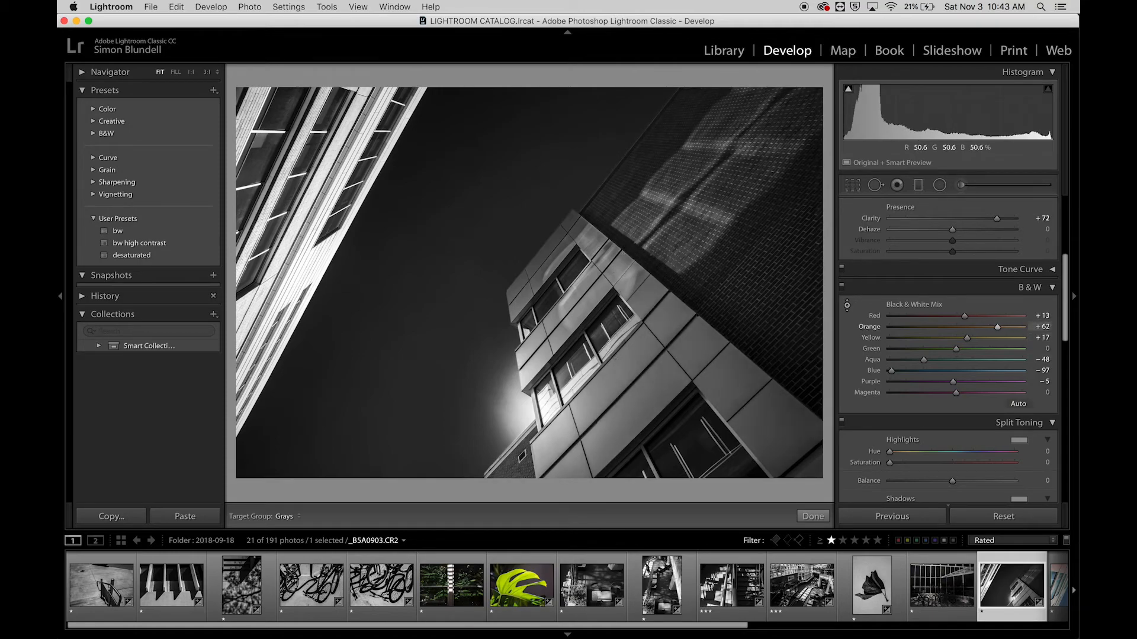
Fine-tune the black-and-white mix with targeted adjustment on the building and the lower sky to Orange +58, Yellow +14 and Blue −93.
{"action": "mouse_move", "coordinate": [507, 453]}
{"action": "left_mouse_down"}
{"action": "mouse_move", "coordinate": [507, 480]}
{"action": "mouse_move", "coordinate": [507, 447]}
{"action": "left_mouse_up"}
{"action": "key", "text": "Down"}
{"action": "key", "text": "Down"}
{"action": "key", "text": "Down"}
{"action": "key", "text": "Down"}
{"action": "key", "text": "Up"}
{"action": "key", "text": "Up"}
{"action": "key", "text": "Down"}
{"action": "key", "text": "Down"}
{"action": "key", "text": "Down"}
{"action": "key", "text": "Up"}
{"action": "key", "text": "Up"}
{"action": "mouse_move", "coordinate": [482, 358]}
{"action": "left_mouse_down"}
{"action": "mouse_move", "coordinate": [482, 331]}
{"action": "mouse_move", "coordinate": [477, 352]}
{"action": "left_mouse_up"}
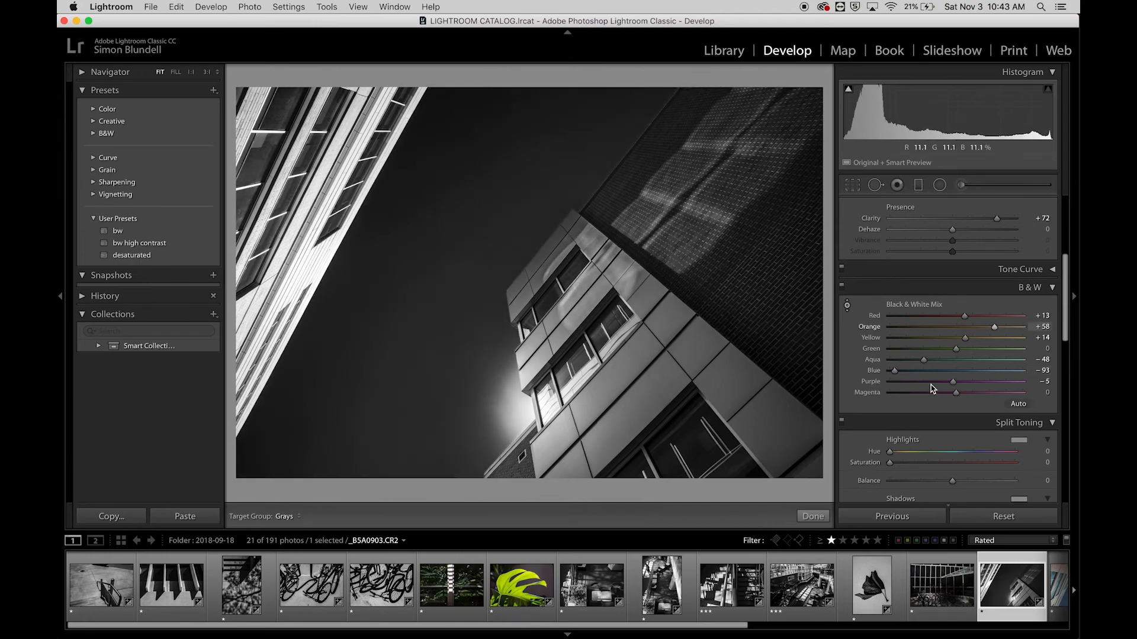